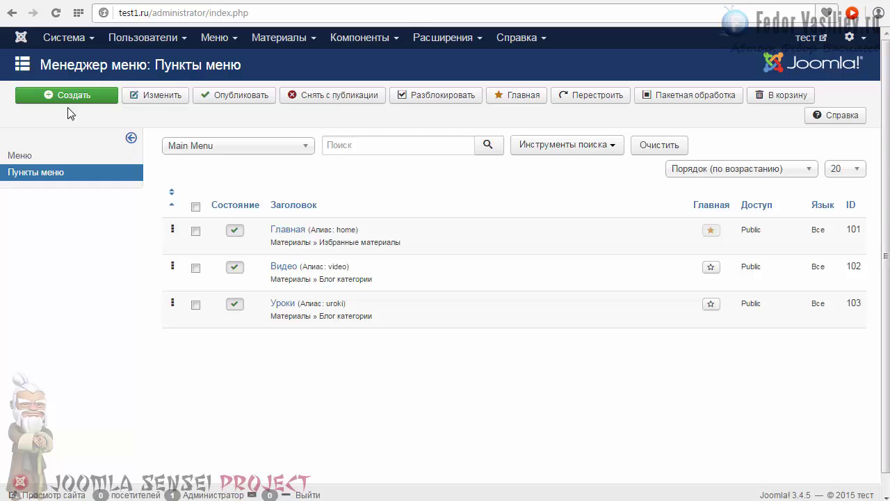
- Create a new Main Menu item and set its type to Материал from the Материалы group
click(70, 102)
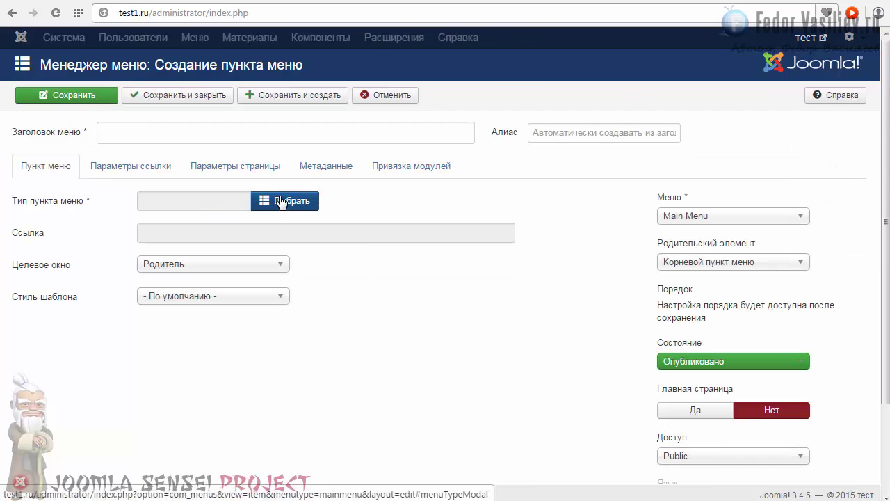
click(282, 202)
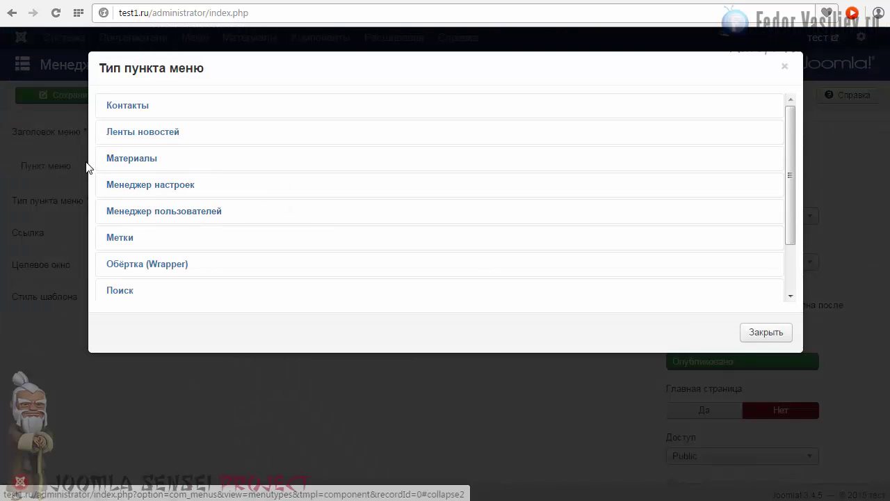
click(116, 157)
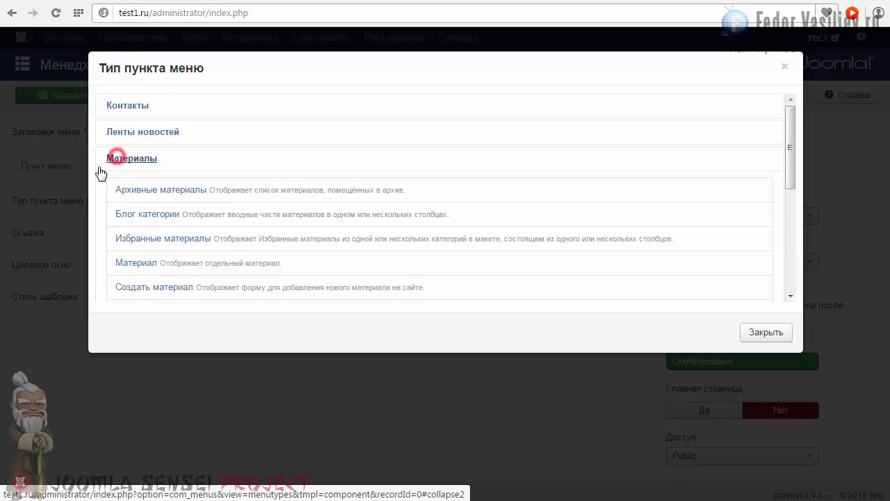
drag(788, 176, 777, 225)
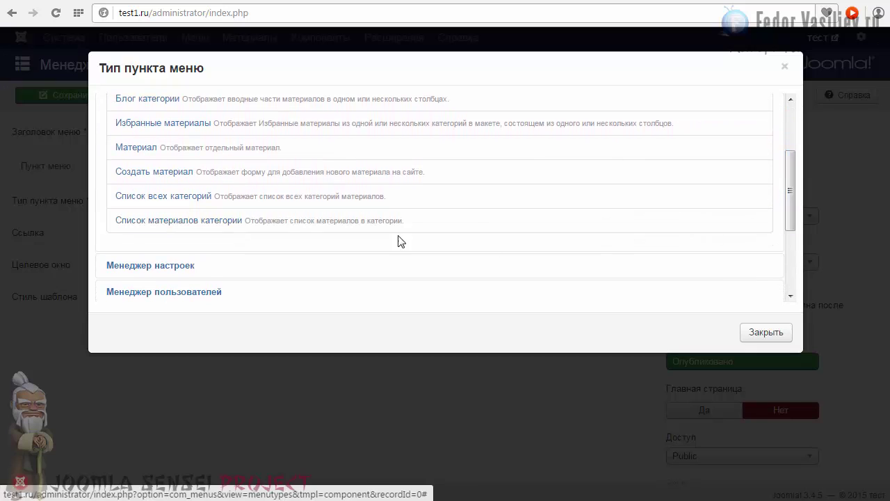
click(134, 152)
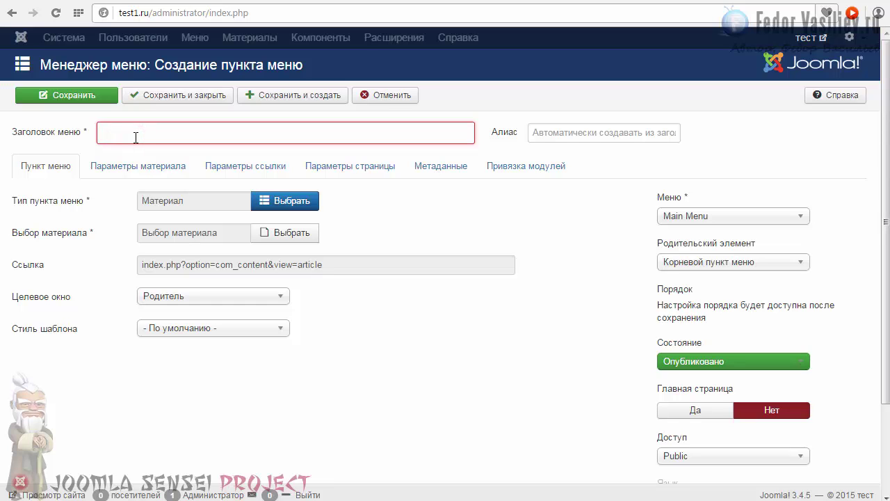
- Title the menu item Материал and select the article Виджеты в Adobe Muse for it
text(Материал)
click(174, 131)
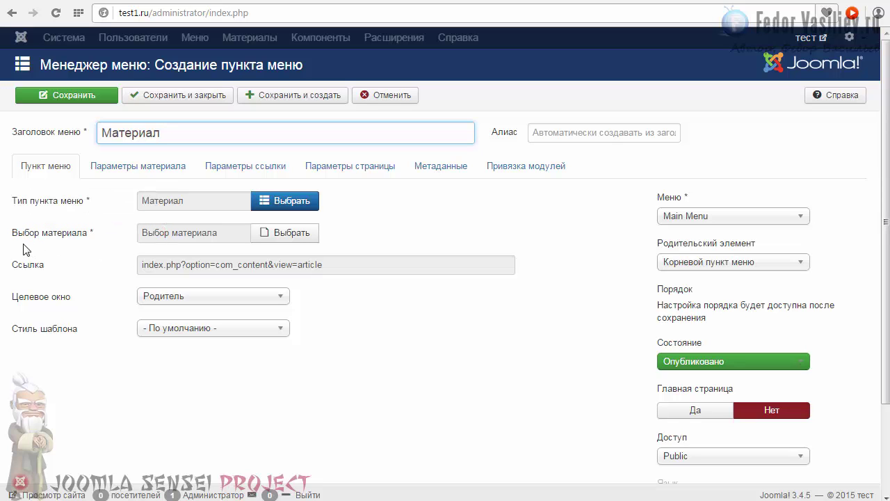
click(281, 235)
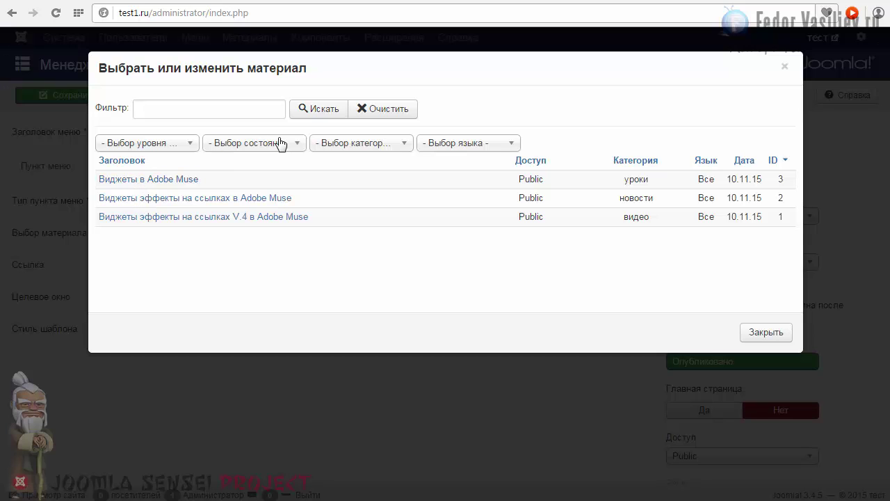
click(236, 108)
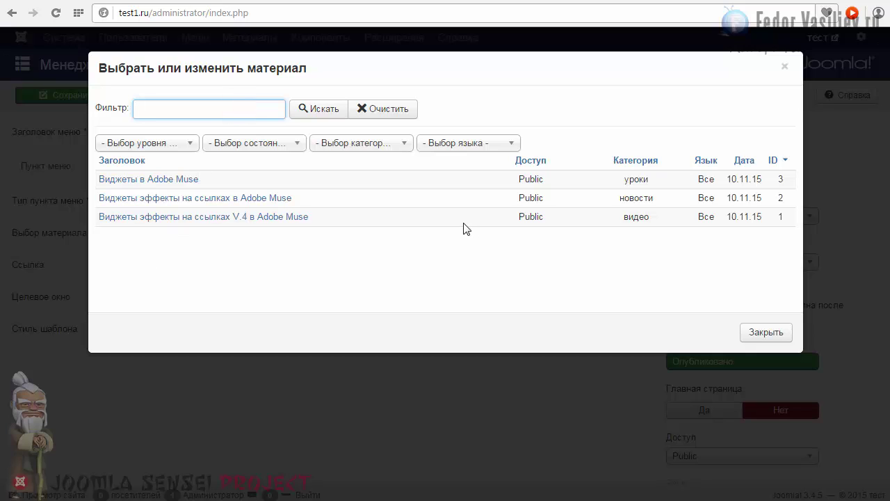
click(145, 109)
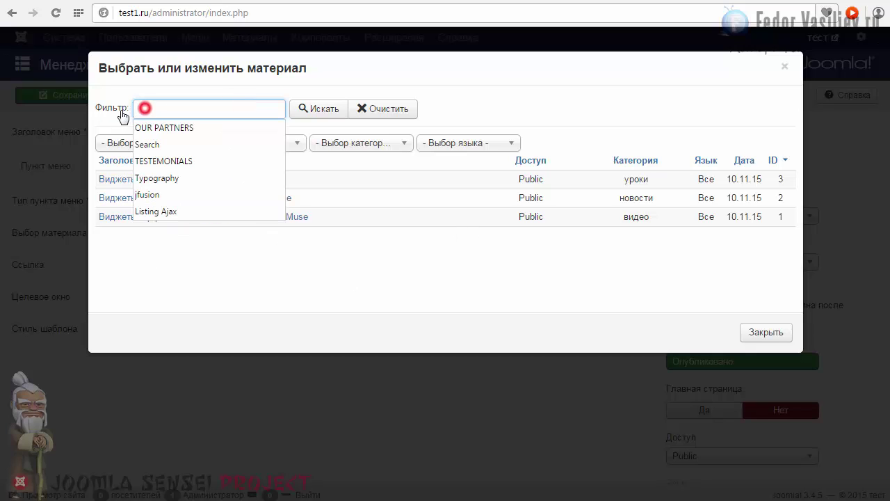
click(167, 108)
click(355, 255)
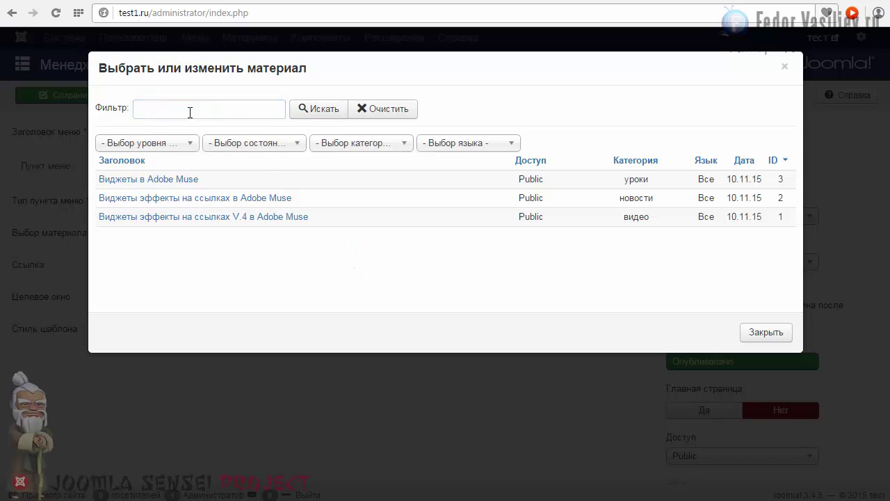
click(140, 179)
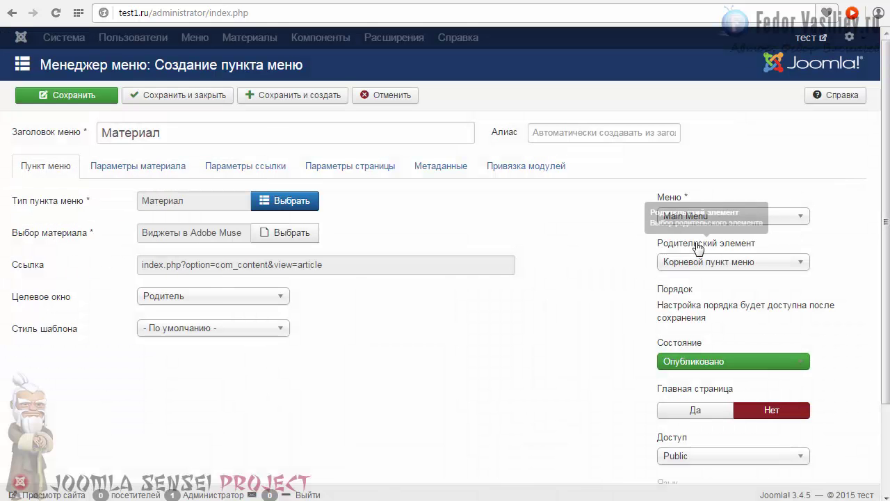
- Review the menu item settings and article display options, and save the new menu item
scroll(583, 255, down, 3)
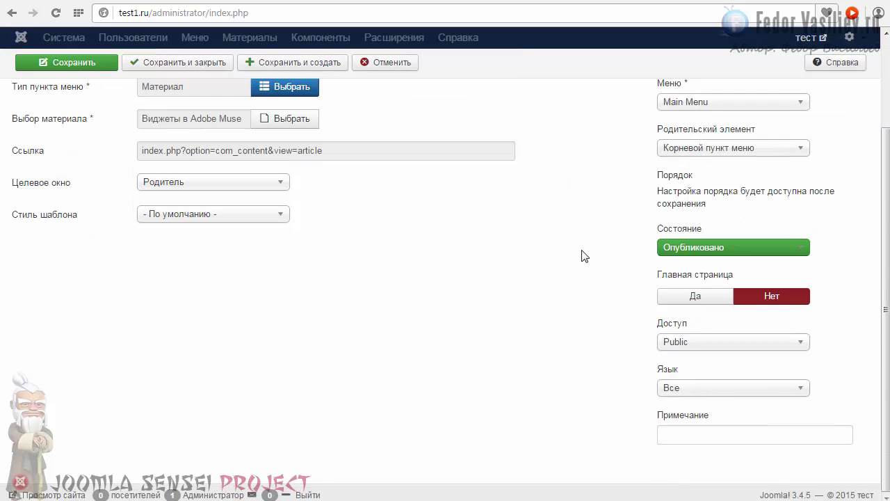
scroll(582, 256, up, 3)
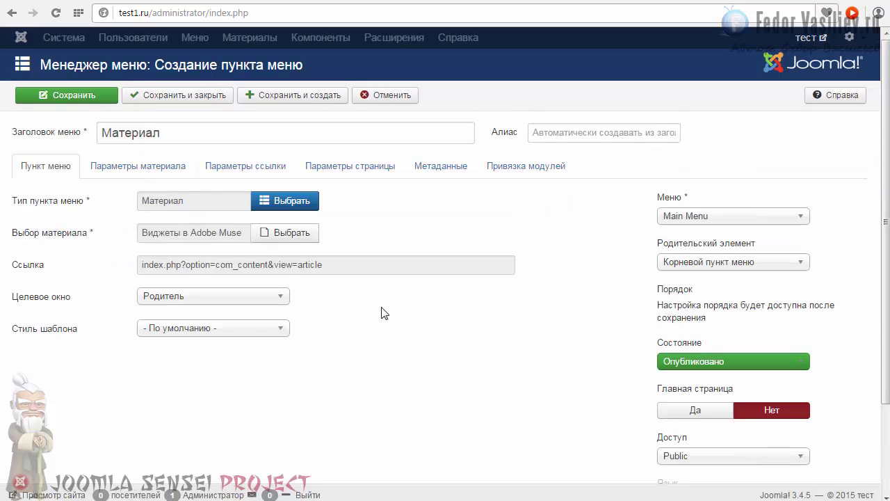
click(136, 171)
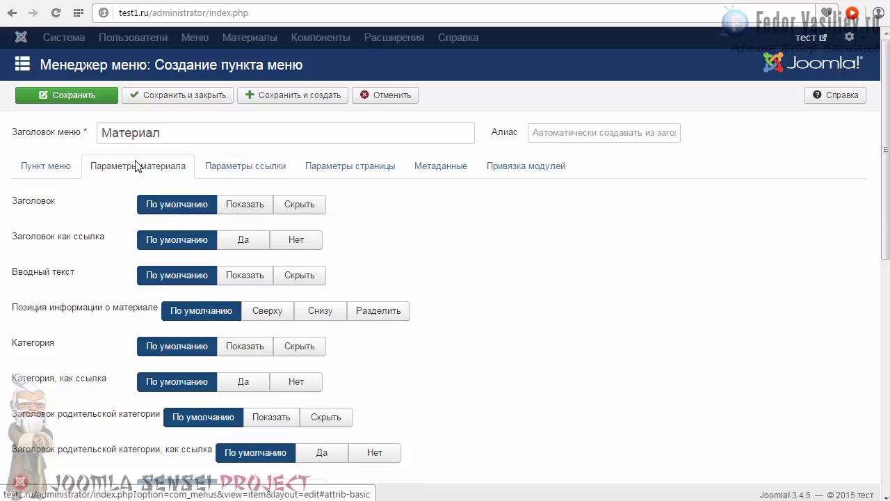
scroll(427, 216, down, 3)
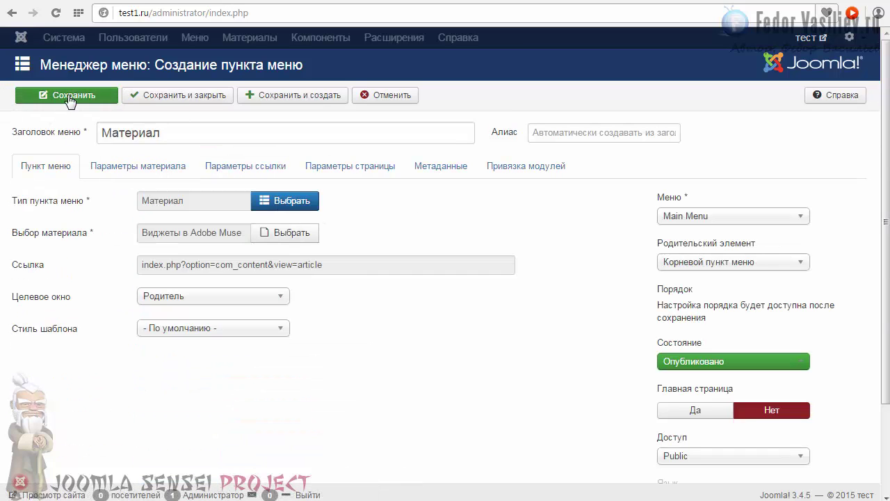
click(64, 95)
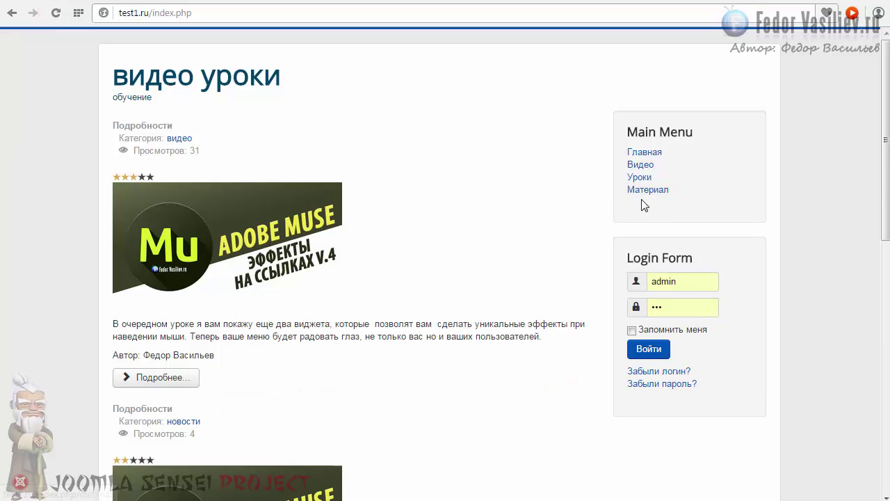
- Open the Материал page on the public site and examine the article's heading, rating choices, image and text
click(643, 196)
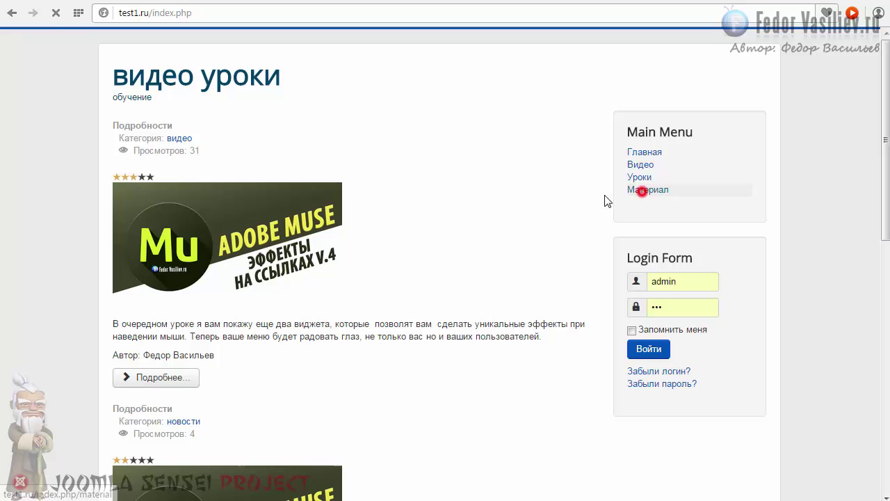
scroll(396, 174, down, 3)
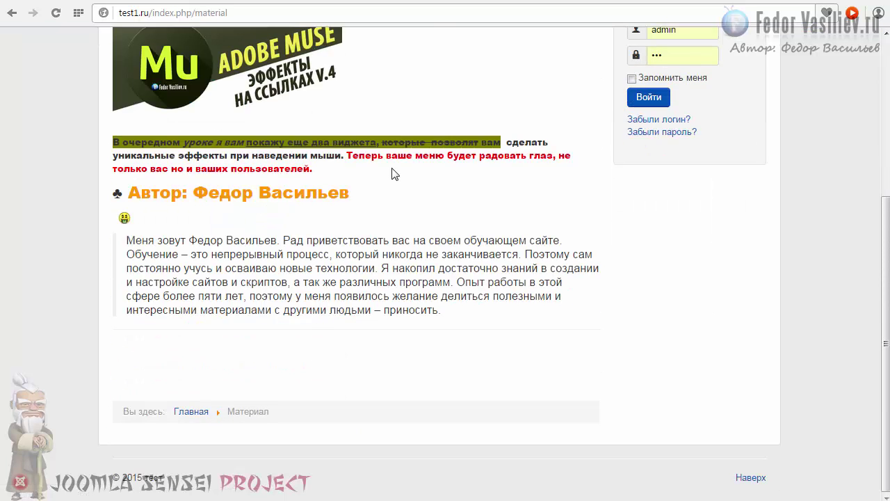
scroll(430, 173, up, 3)
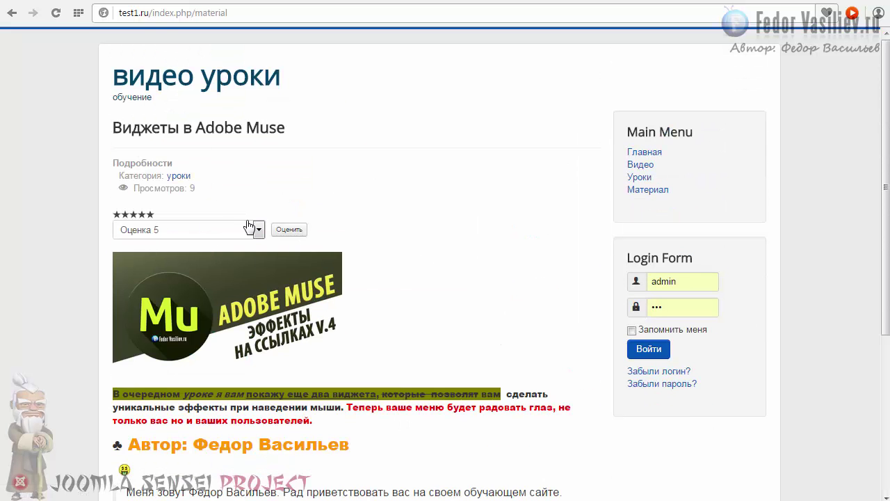
scroll(346, 377, down, 3)
scroll(420, 282, up, 3)
scroll(508, 205, down, 3)
scroll(329, 307, down, 1)
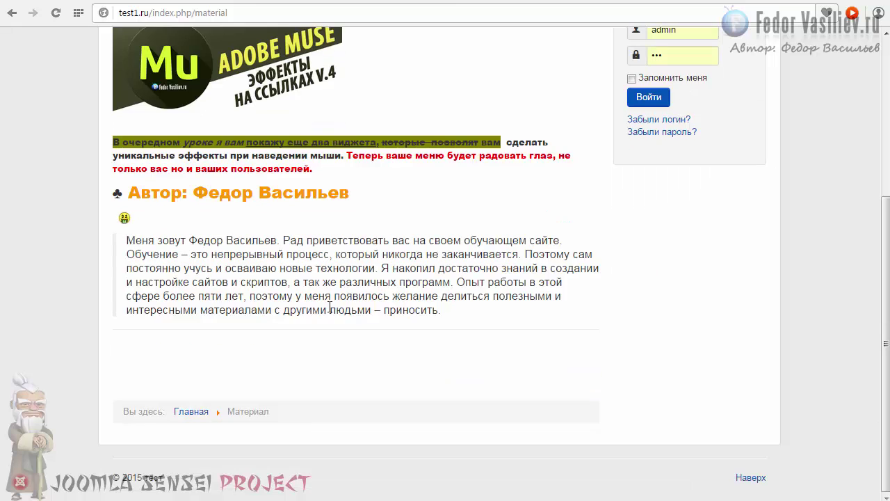
scroll(344, 328, up, 4)
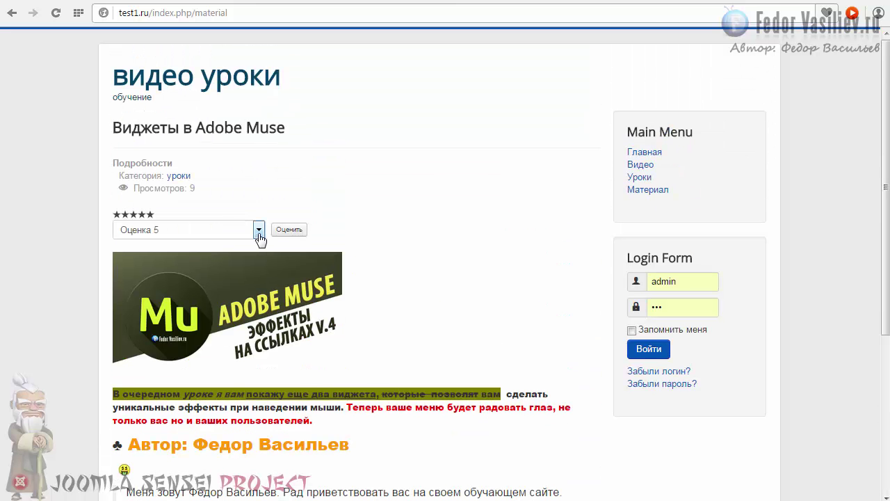
click(258, 230)
click(378, 214)
scroll(403, 213, down, 2)
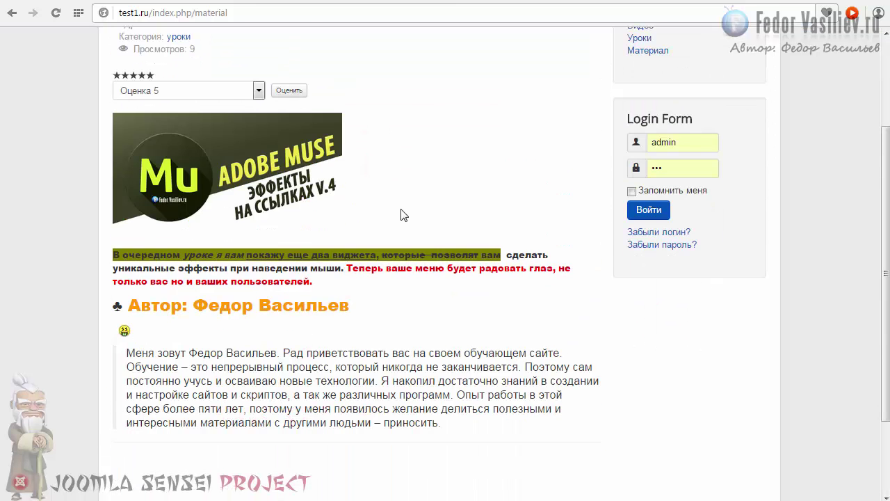
scroll(403, 217, down, 2)
scroll(408, 220, up, 4)
scroll(407, 220, down, 4)
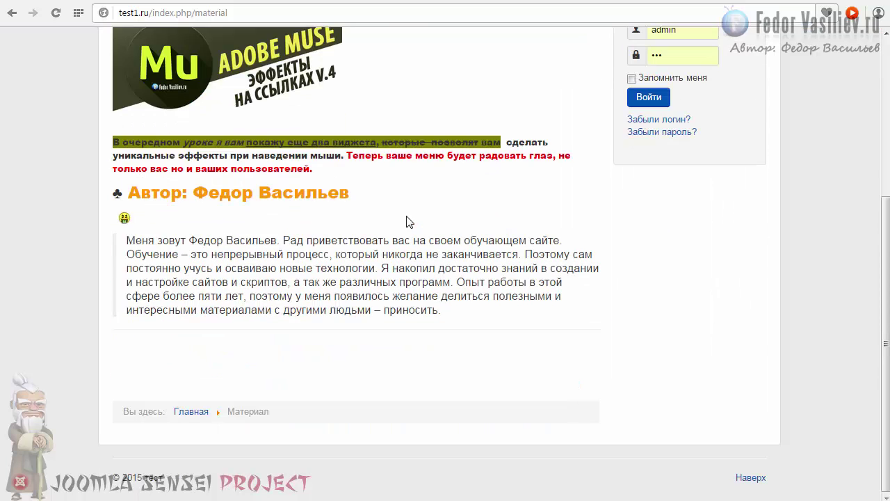
scroll(409, 221, up, 4)
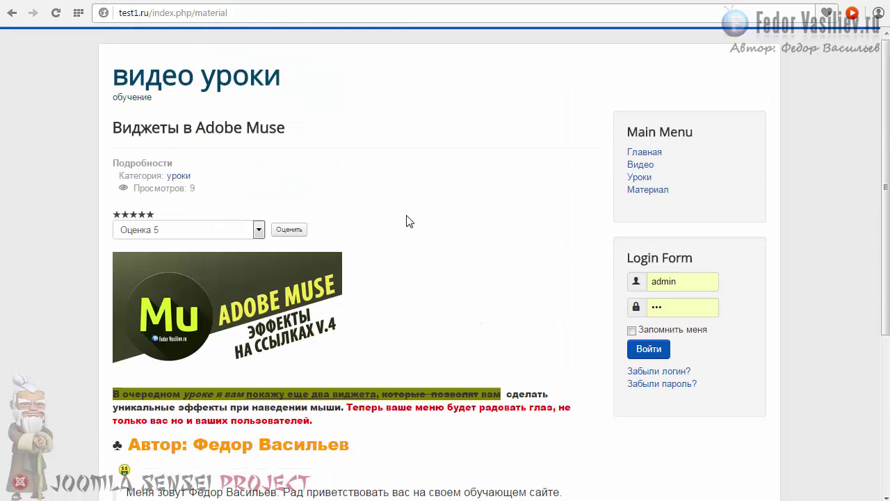
- Return to the menu item editor and change the item's type to Список всех категорий from the Материалы group
click(673, 2)
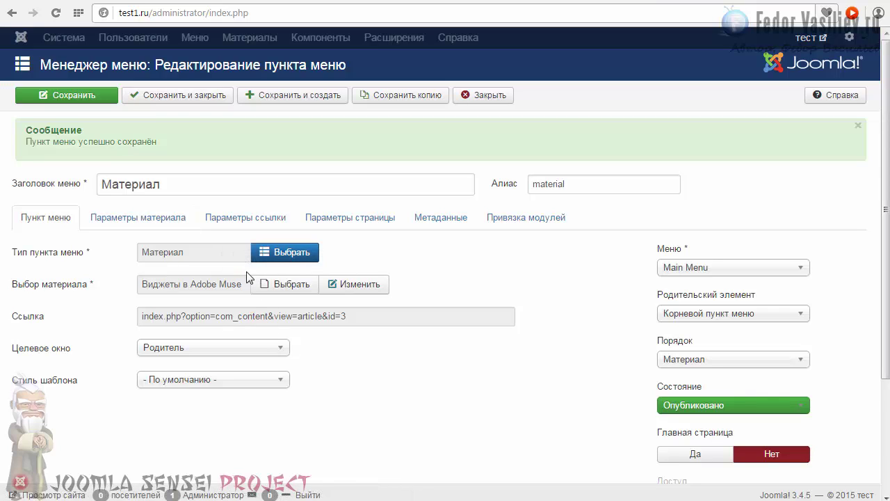
click(277, 250)
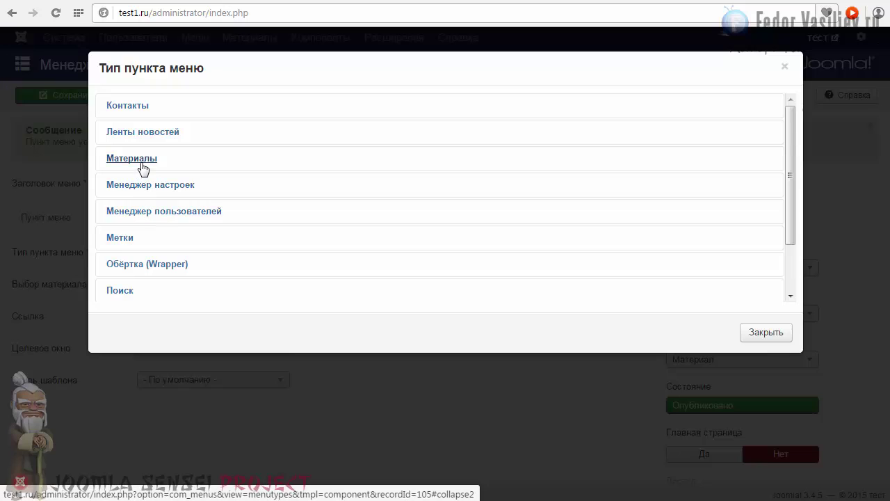
click(141, 162)
drag(787, 177, 788, 252)
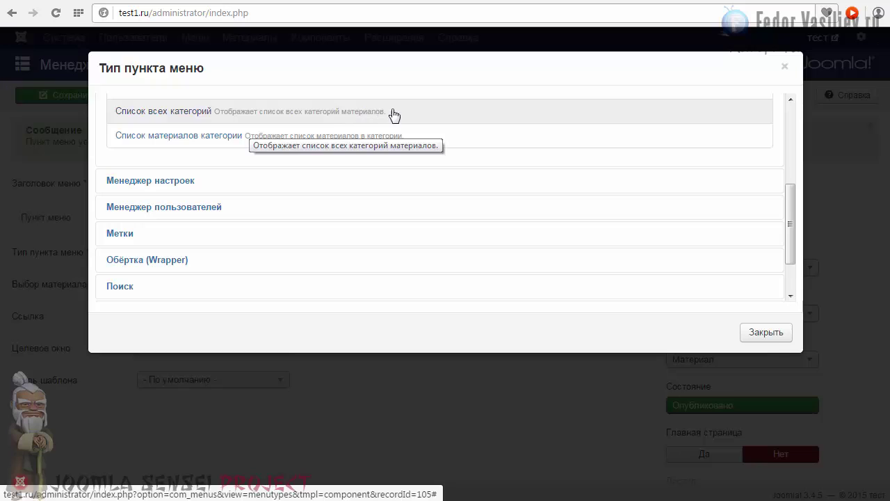
click(148, 115)
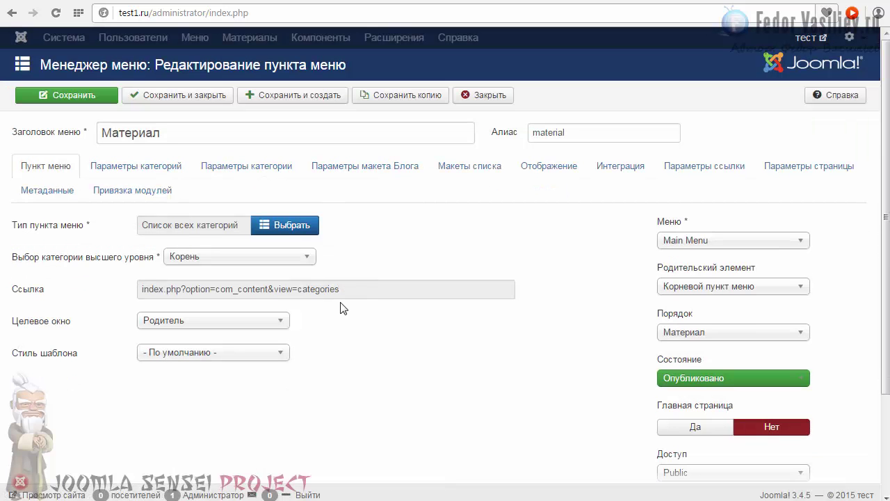
- Try видео and новости as the top-level category, and set the choice back to Корень
mouse_move(11, 264)
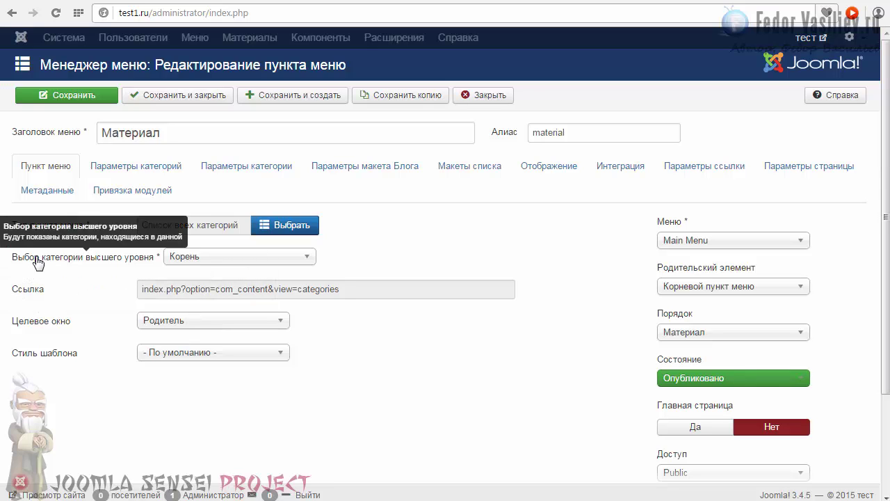
mouse_move(92, 260)
click(198, 255)
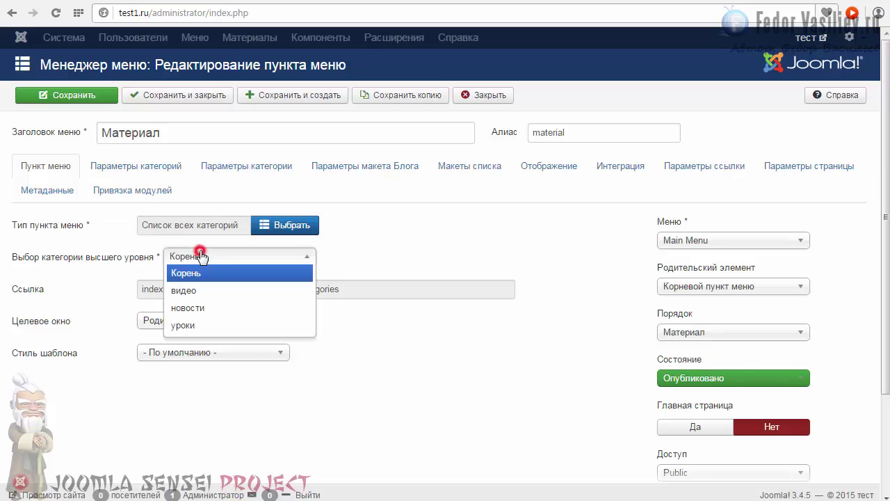
click(186, 273)
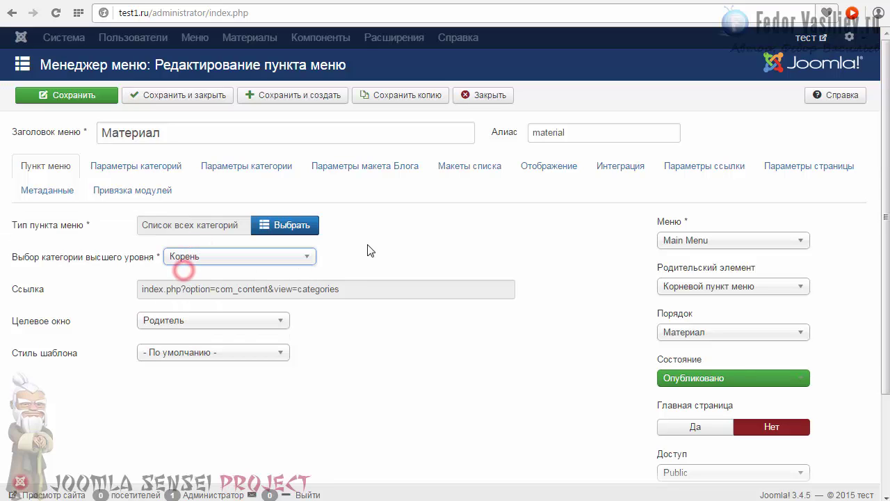
click(197, 258)
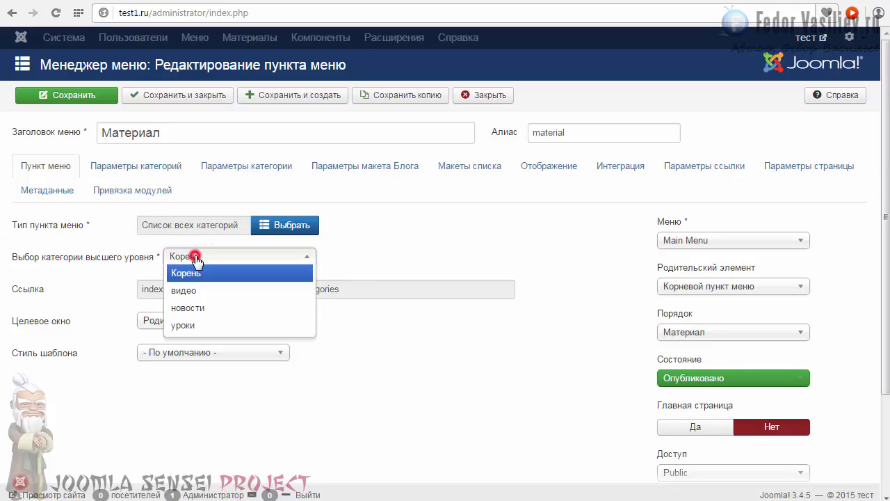
click(195, 290)
click(187, 257)
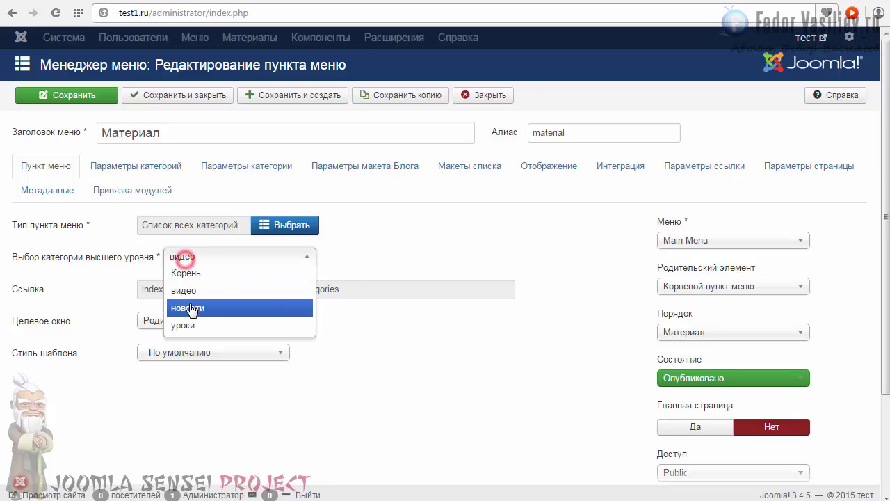
click(187, 307)
click(184, 256)
click(186, 273)
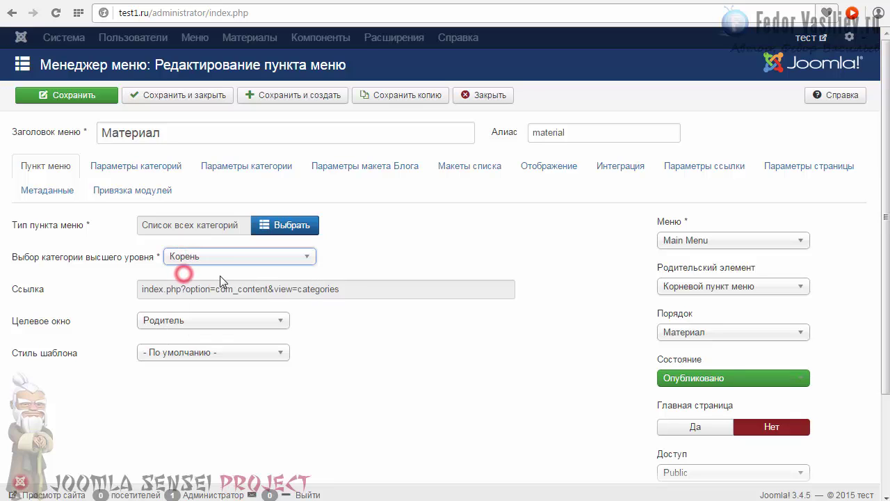
scroll(537, 320, down, 2)
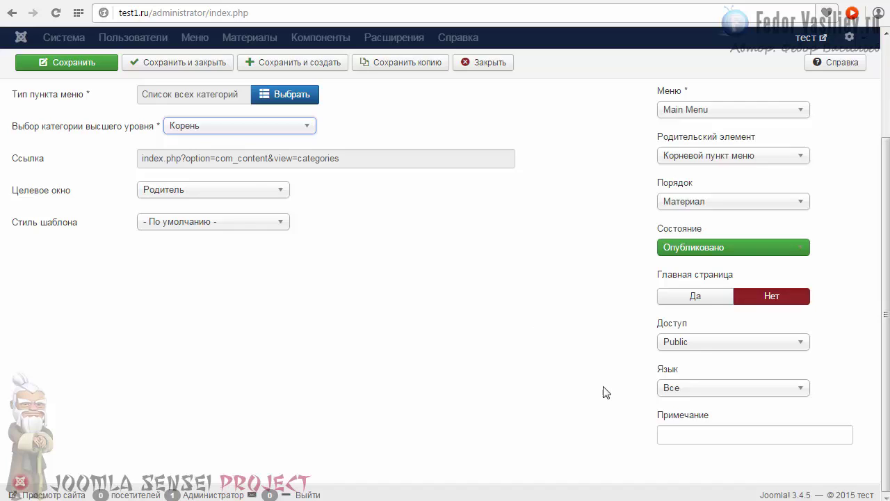
- Examine the category options of the menu item, including the top-level description, the replacement description text and the subcategory levels
scroll(607, 392, up, 2)
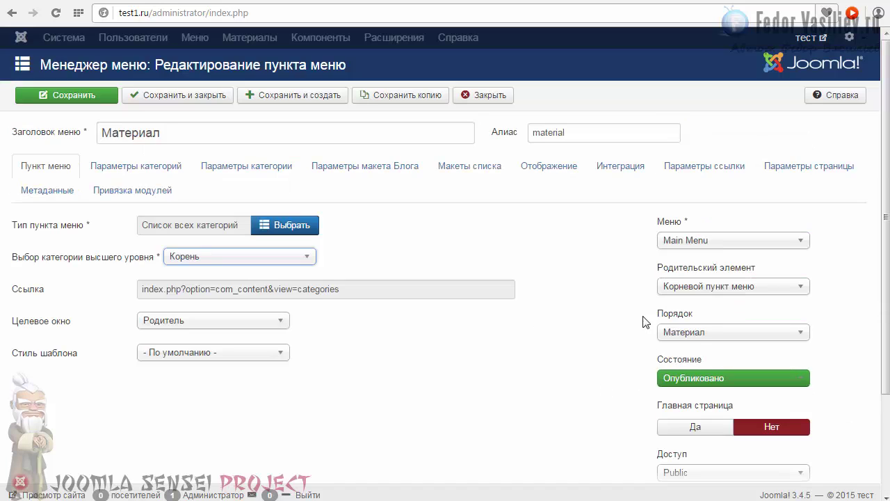
click(152, 173)
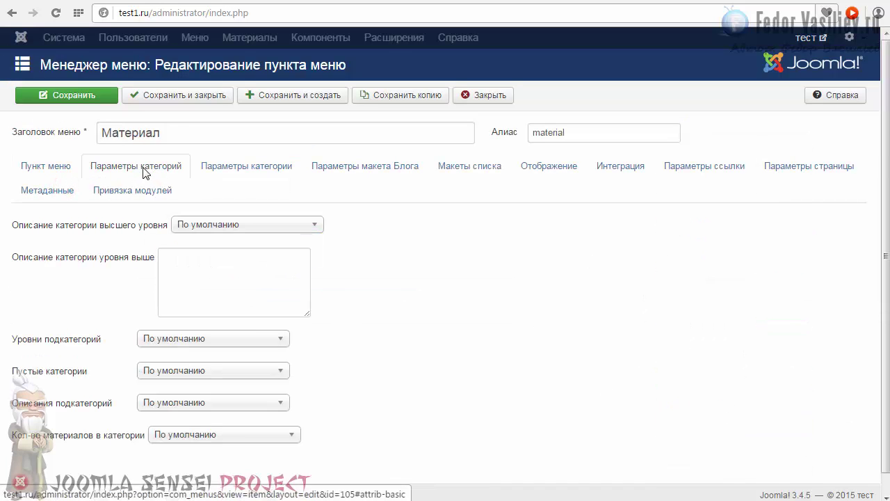
click(208, 224)
click(210, 224)
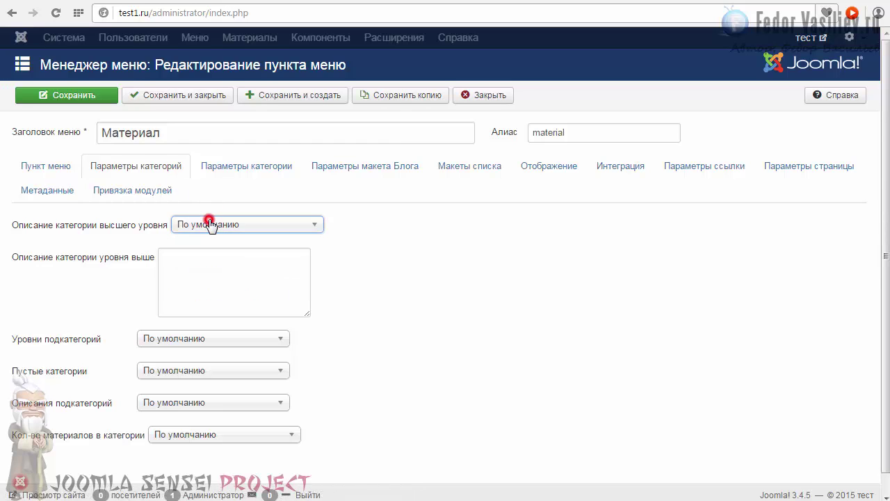
scroll(209, 224, down, 1)
scroll(187, 359, up, 1)
mouse_move(81, 235)
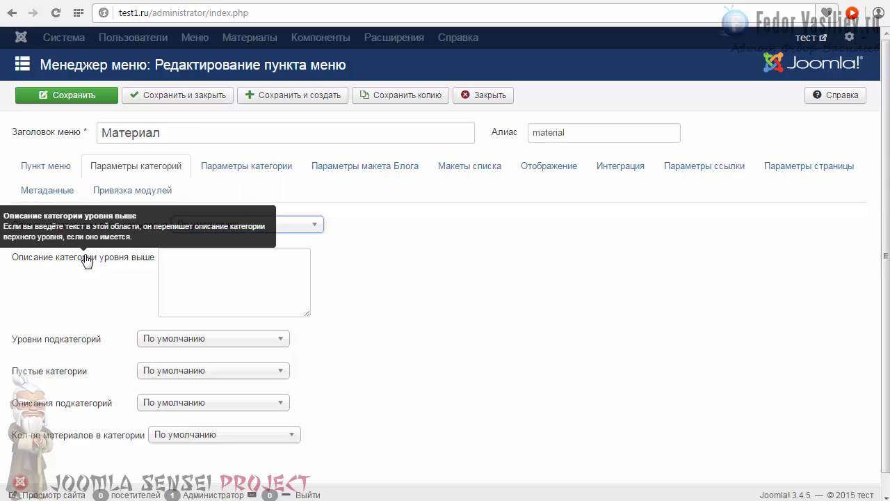
mouse_move(32, 349)
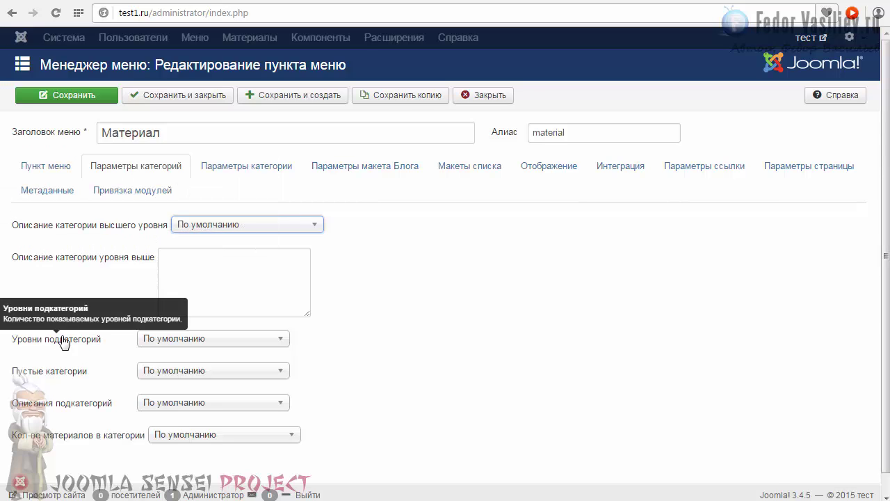
mouse_move(67, 268)
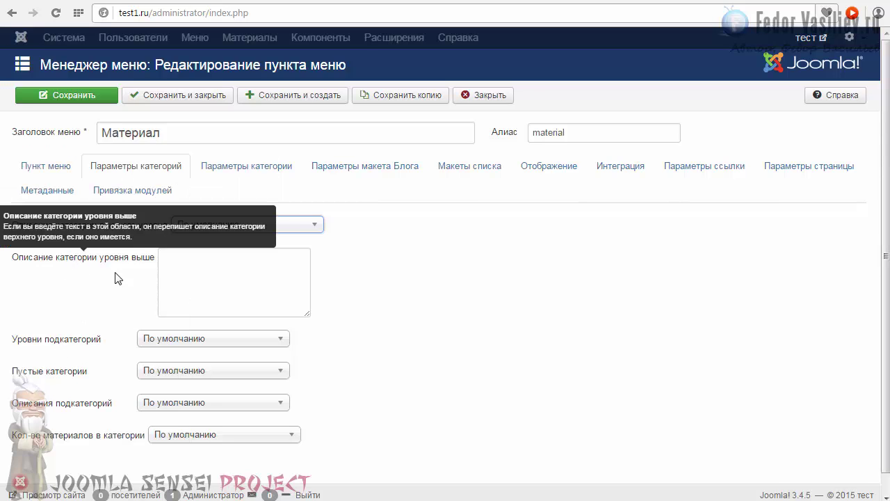
click(174, 268)
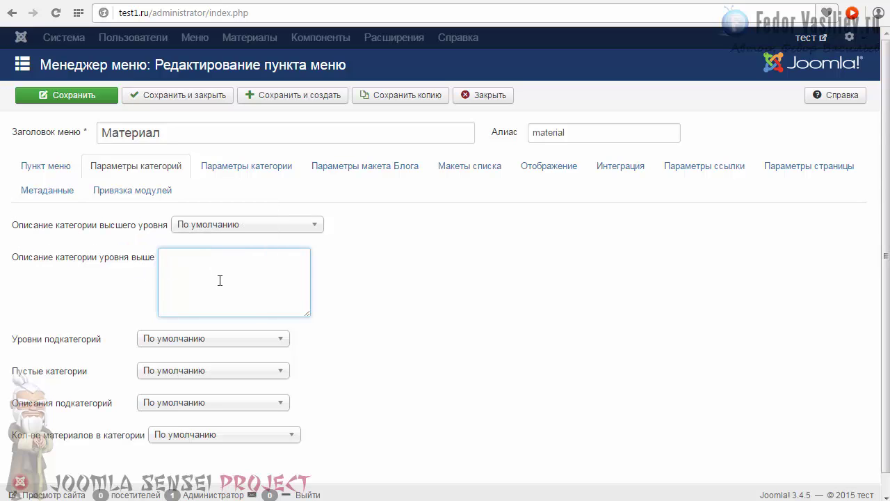
- Return to the main menu item settings, keep the title Материал and save the item as Список всех категорий
click(45, 165)
double_click(174, 133)
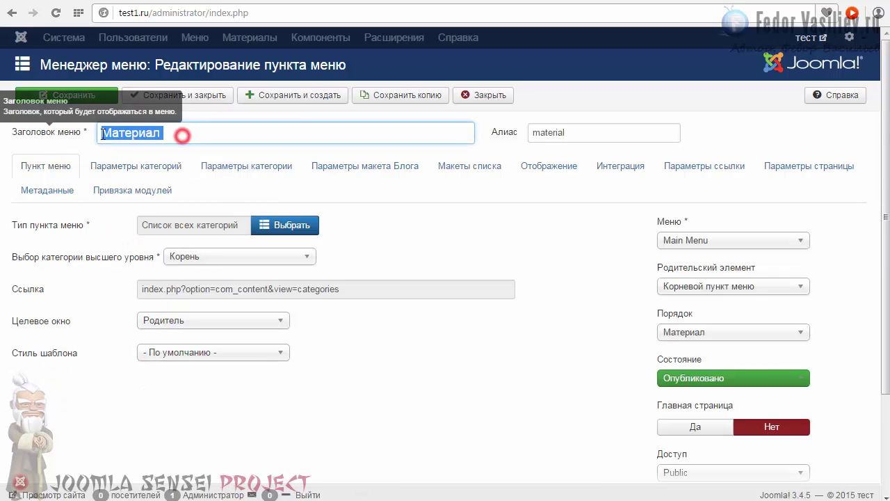
click(147, 131)
click(79, 100)
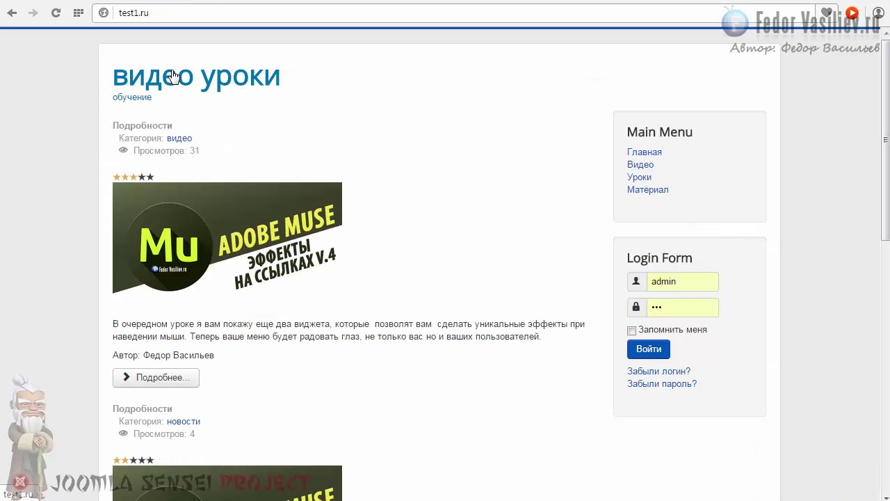
- Open the Материал page on the public site, follow its видео category and look over the article preview listed there
click(650, 190)
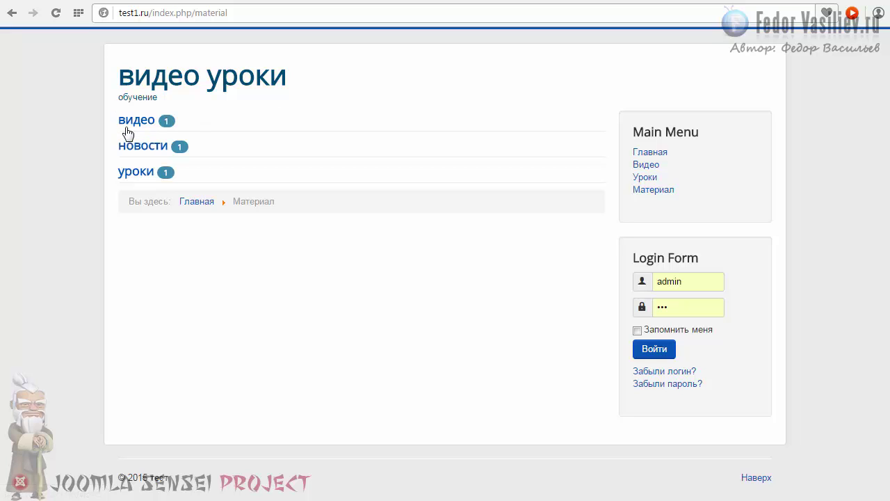
mouse_move(166, 130)
click(132, 122)
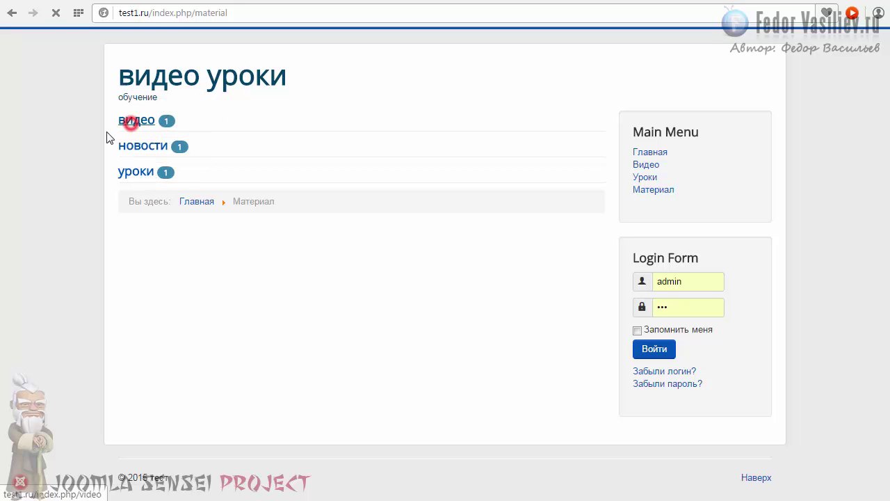
scroll(119, 146, down, 1)
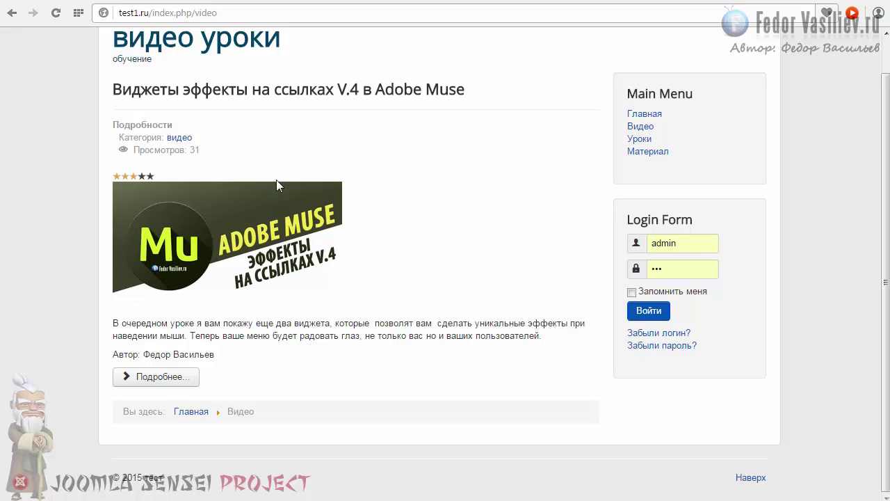
scroll(276, 180, up, 1)
scroll(276, 186, down, 1)
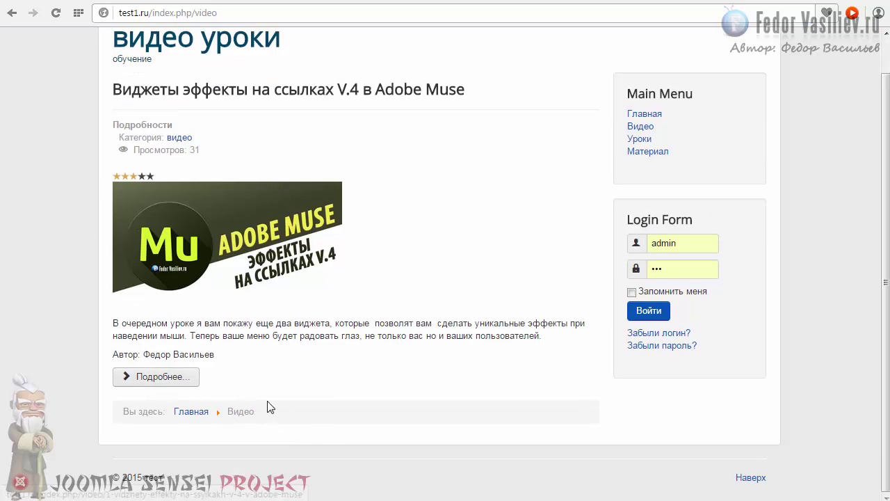
scroll(278, 327, up, 1)
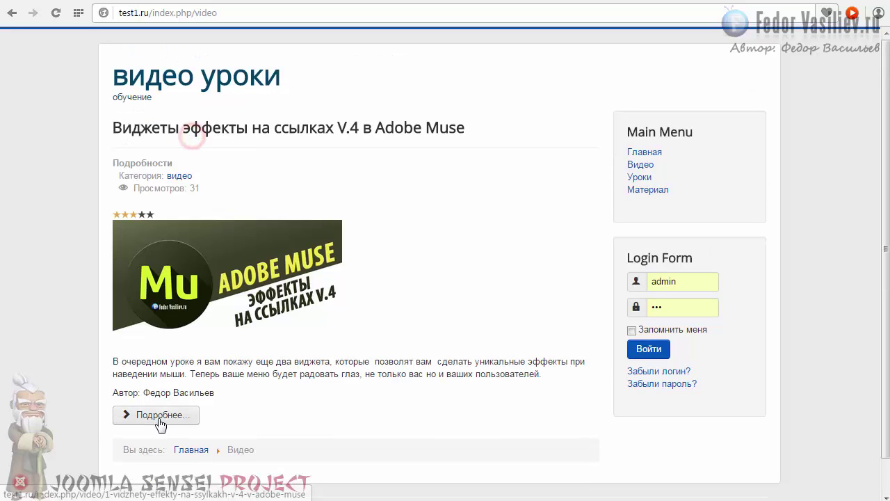
- Read the full article from the видео category and return to the Главная page
click(131, 414)
scroll(323, 348, down, 2)
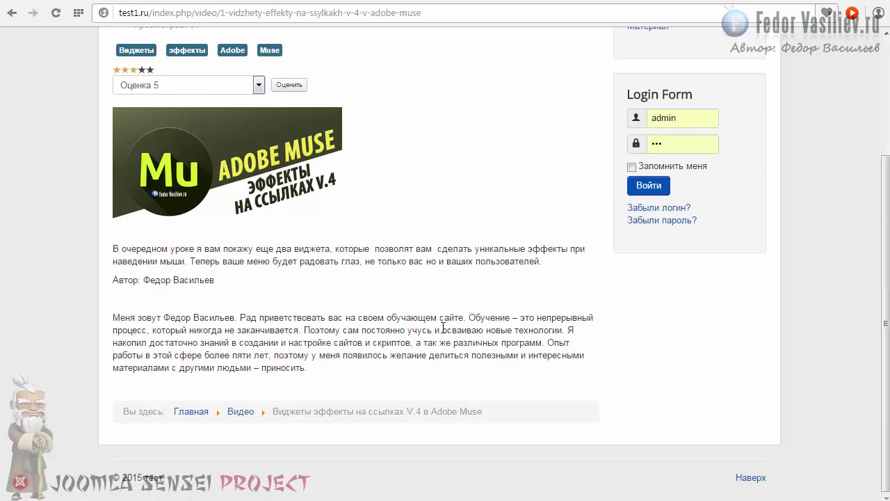
scroll(443, 327, up, 2)
click(639, 151)
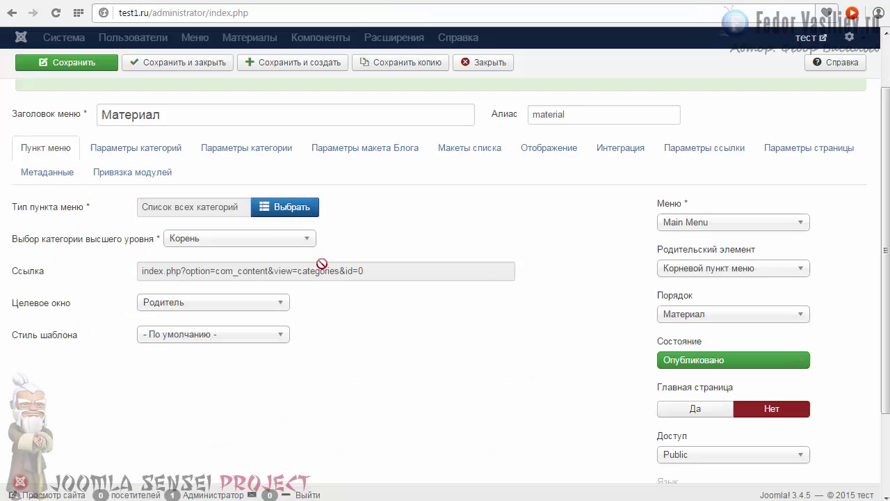
- Change the menu item's type to Список материалов категории from the Материалы group and set its category to новости
click(286, 209)
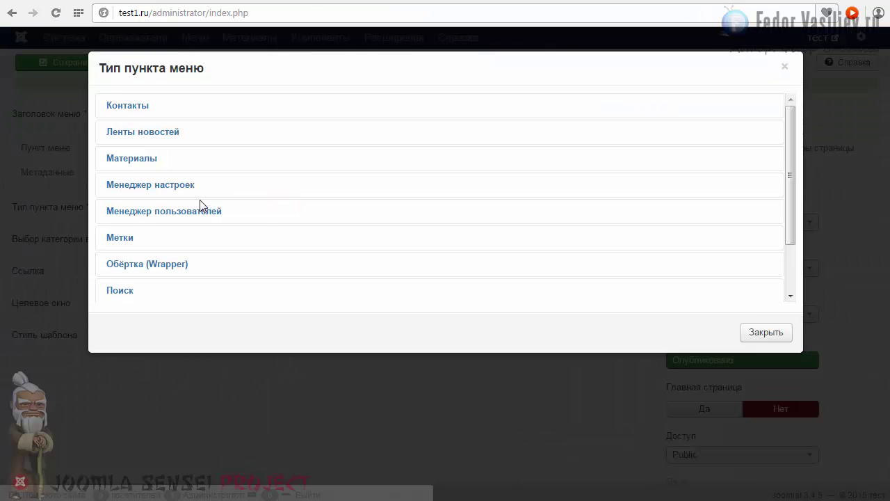
click(134, 160)
scroll(288, 222, down, 2)
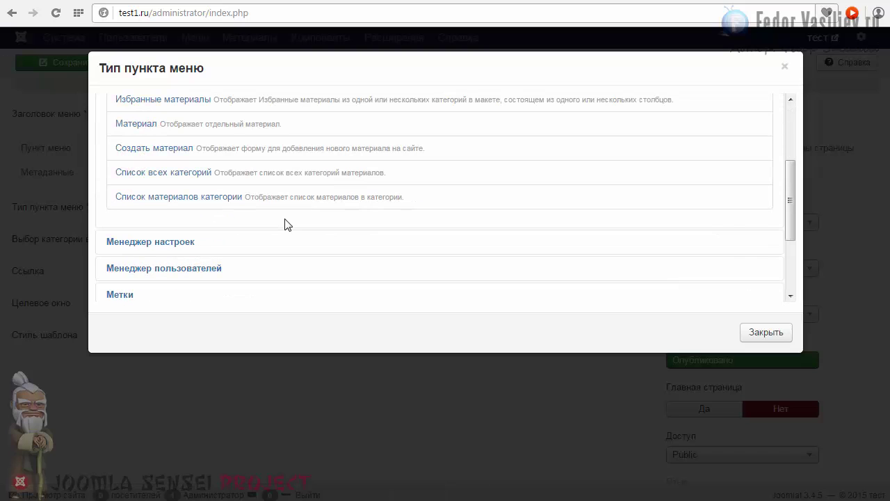
click(211, 198)
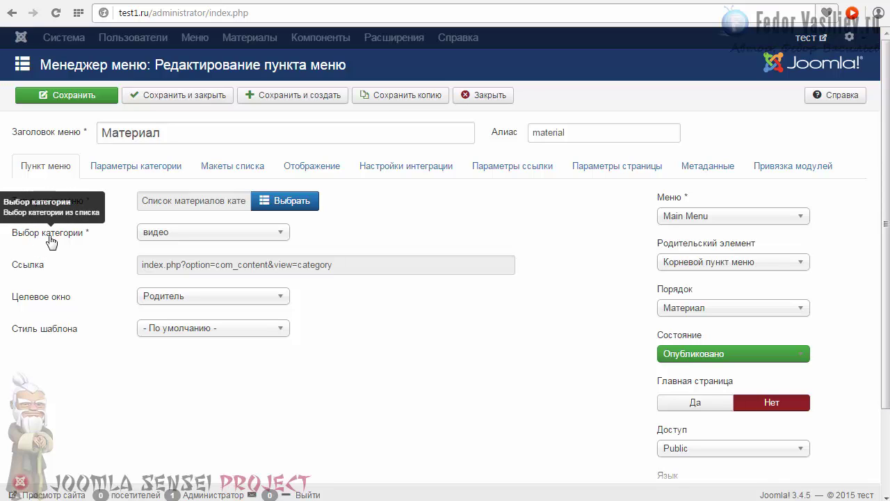
click(148, 235)
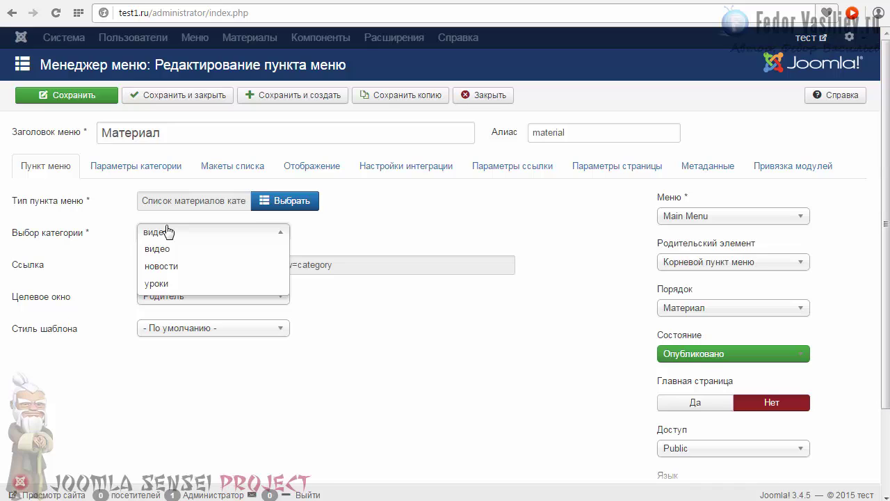
click(152, 268)
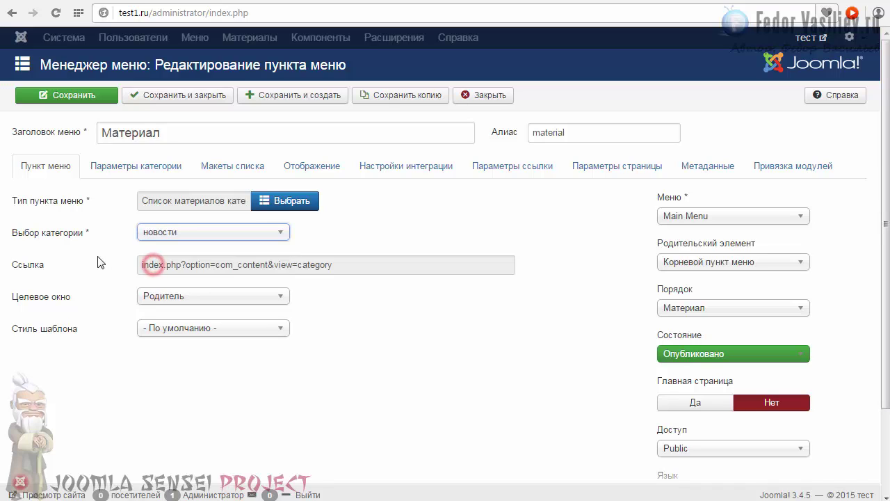
- Review the category, list layout and display options of the menu item, and return to its main settings
click(128, 163)
click(224, 171)
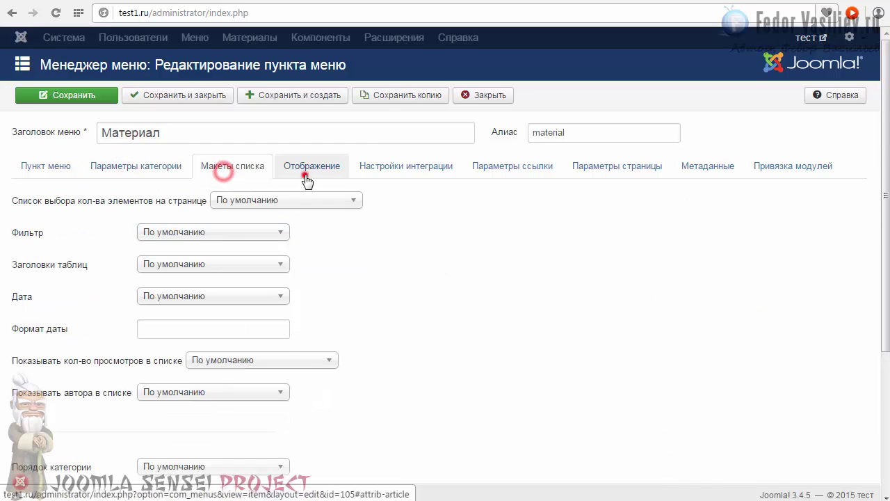
click(305, 169)
click(41, 167)
scroll(95, 266, down, 2)
scroll(95, 266, up, 2)
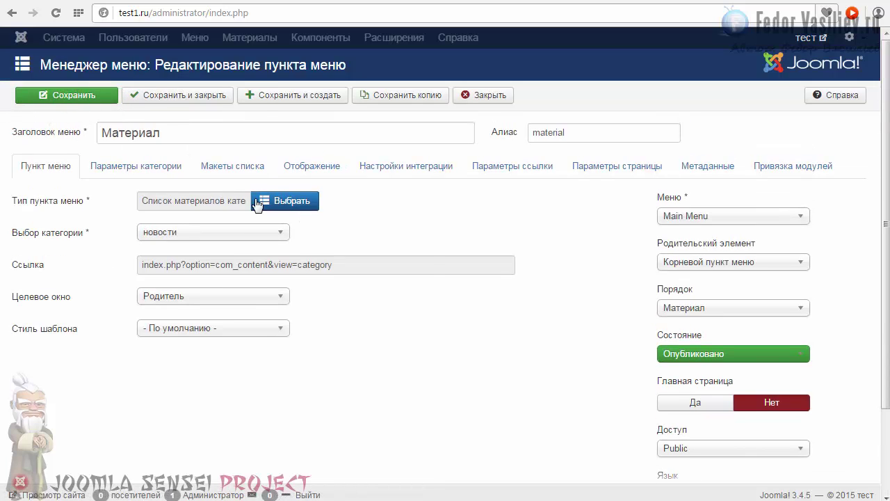
- Open the Материал page on the public site and examine the article table's items-per-page choices and its Автор and Просмотры columns
key(ctrl+Tab)
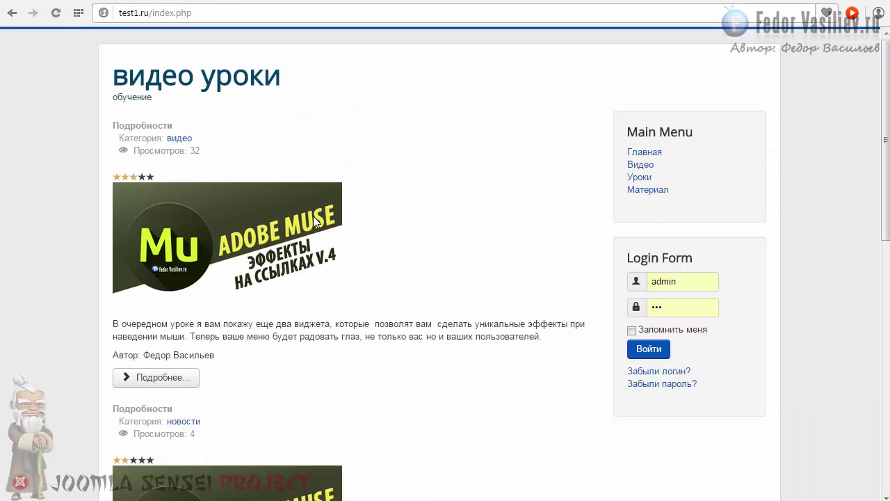
click(646, 190)
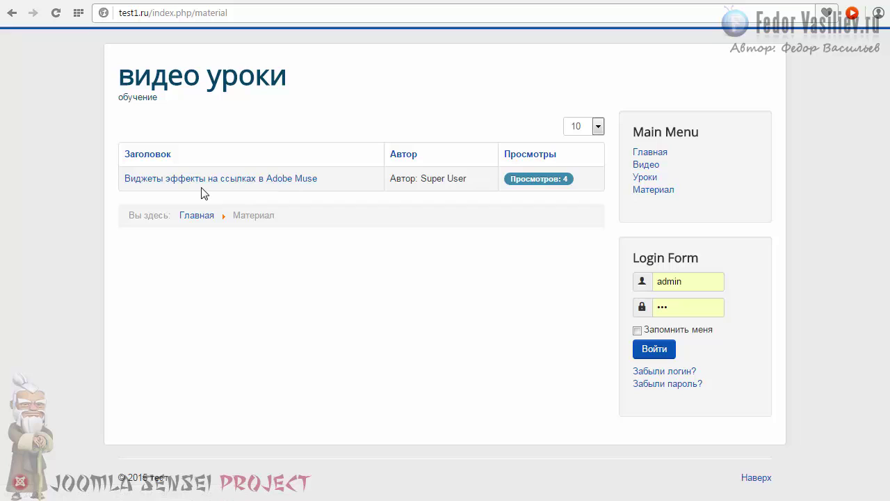
click(597, 126)
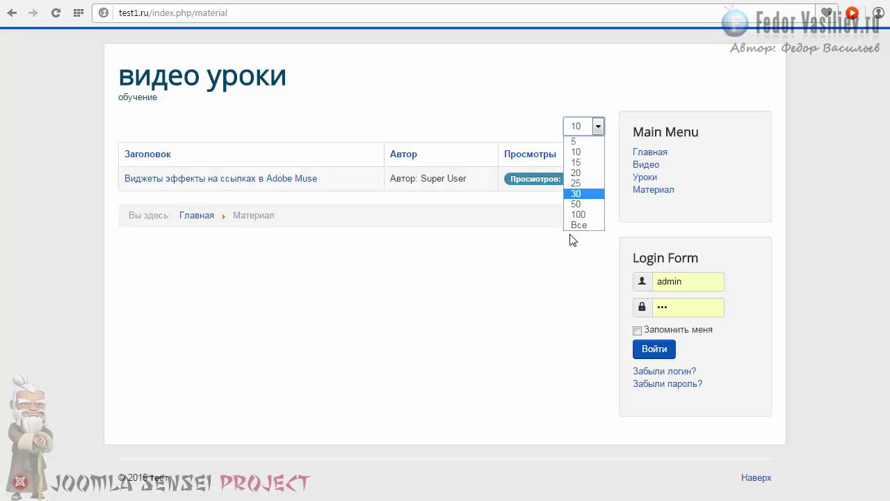
click(422, 261)
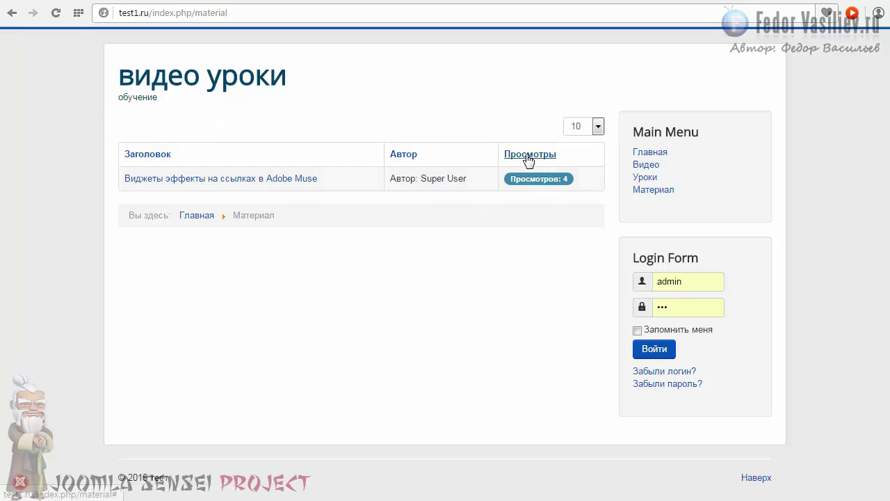
click(516, 180)
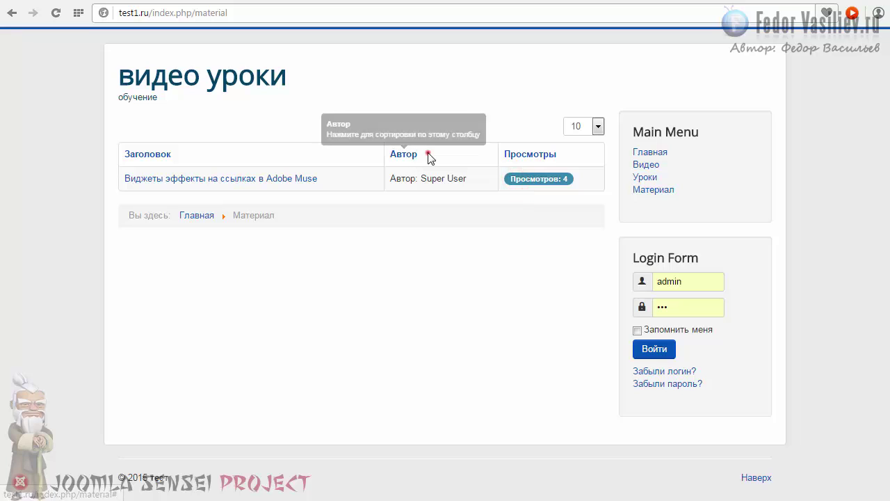
drag(429, 154, 397, 155)
- Open the article Виджеты эффекты на ссылках в Adobe Muse from the table, read through it and go back
click(221, 178)
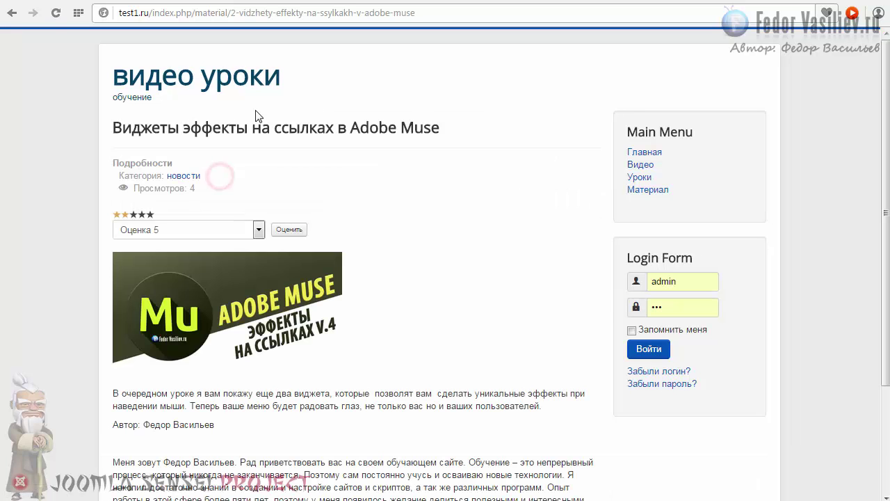
scroll(274, 179, down, 1)
scroll(275, 179, down, 1)
scroll(487, 232, up, 2)
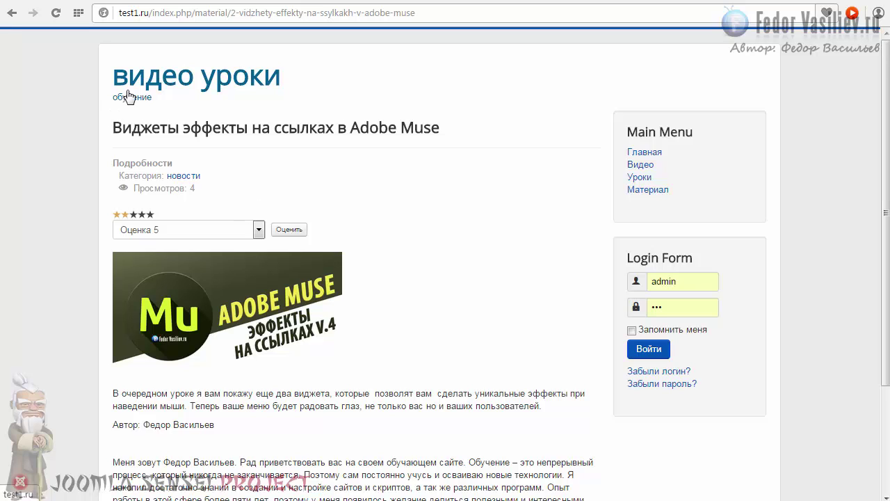
click(12, 12)
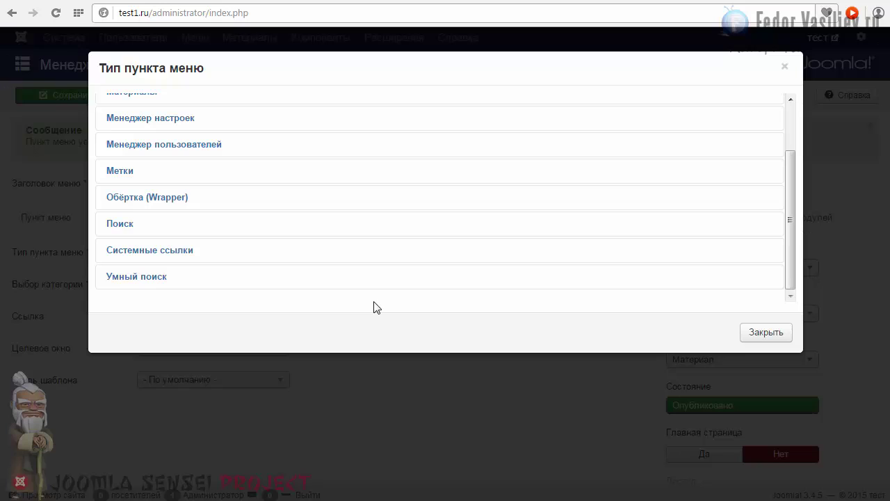
- Expand the Системные ссылки group among the menu item types and examine the link types it offers
click(128, 254)
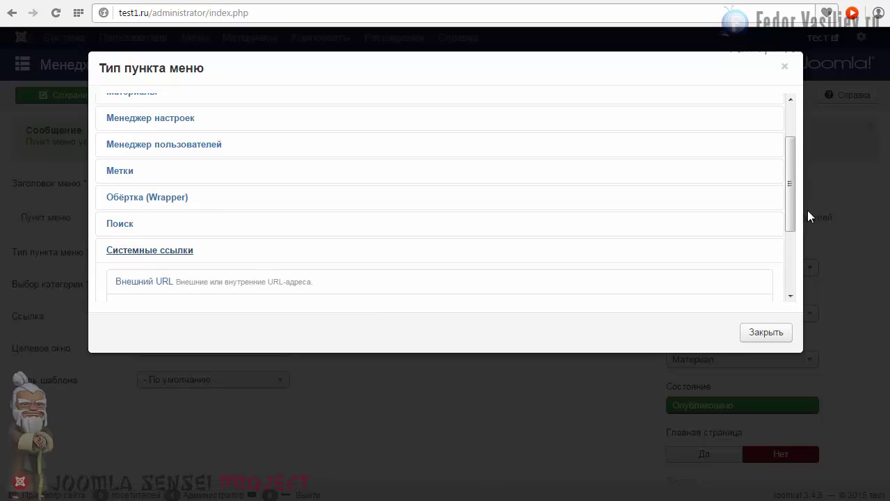
drag(791, 218, 781, 264)
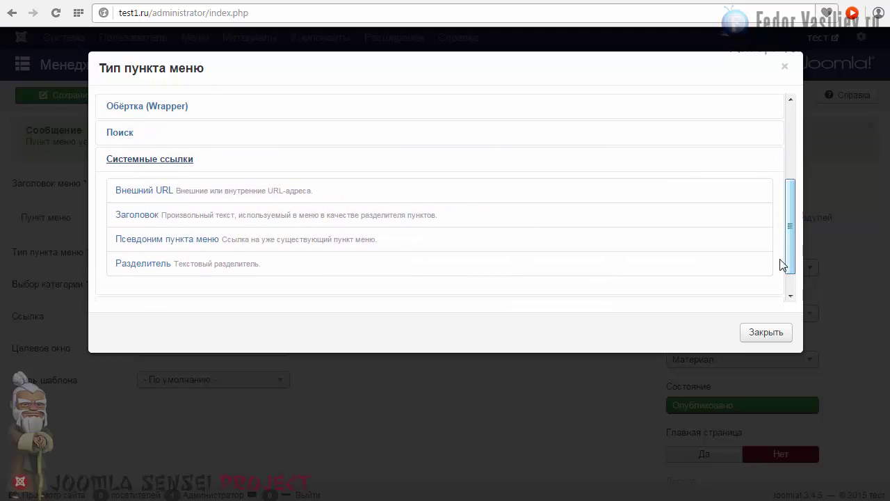